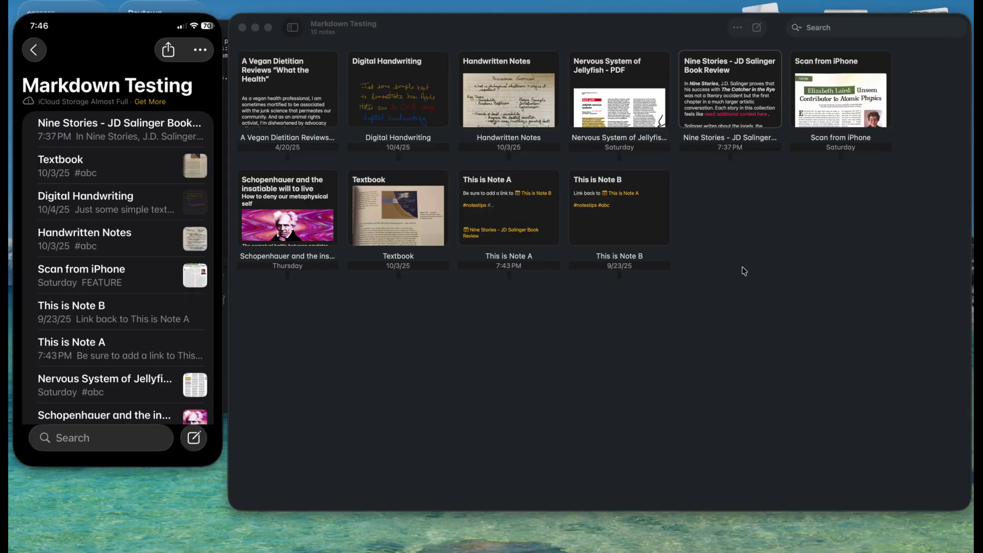
Step: Open the Nine Stories - JD Salinger Book Review note on phone and Mac, then return to the gallery
left_click(742, 97)
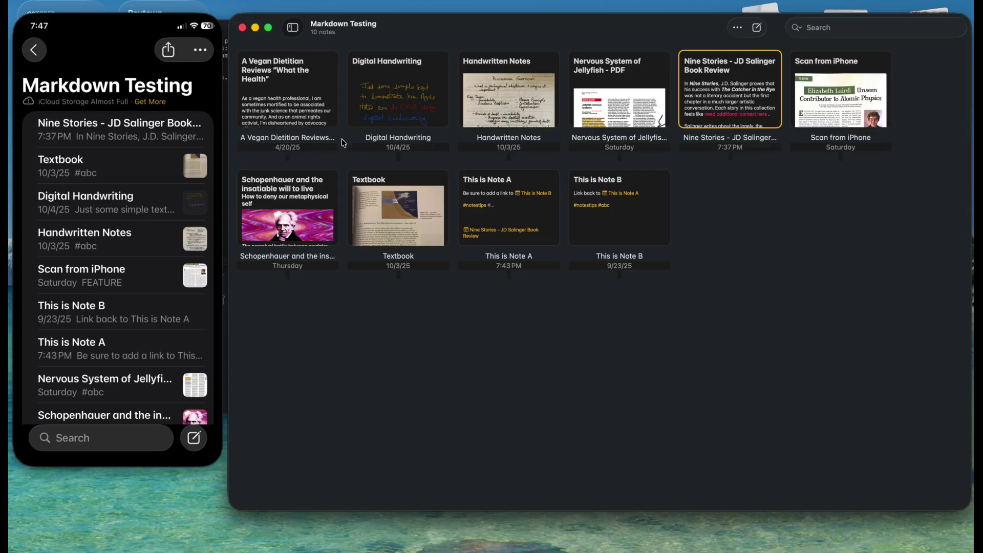
left_click(100, 131)
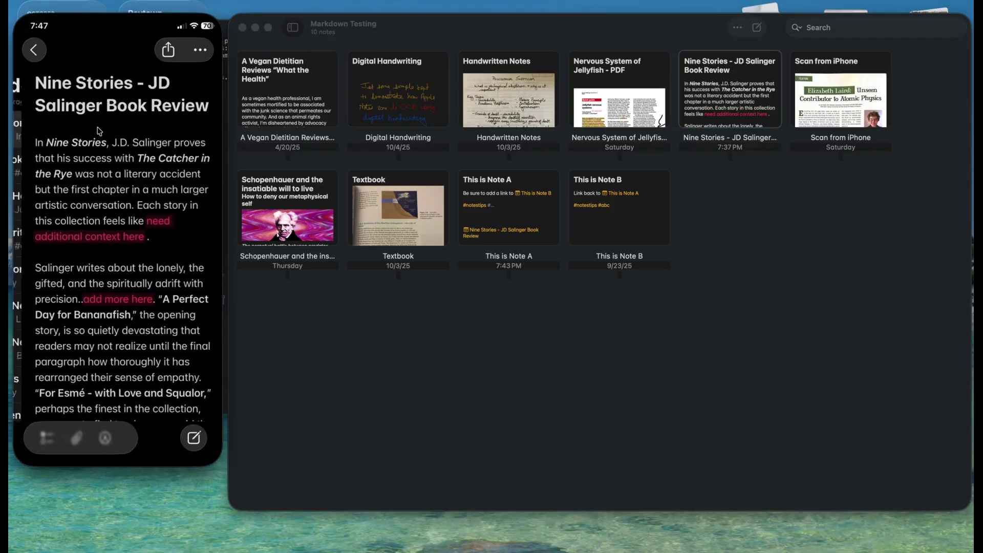
double_click(724, 75)
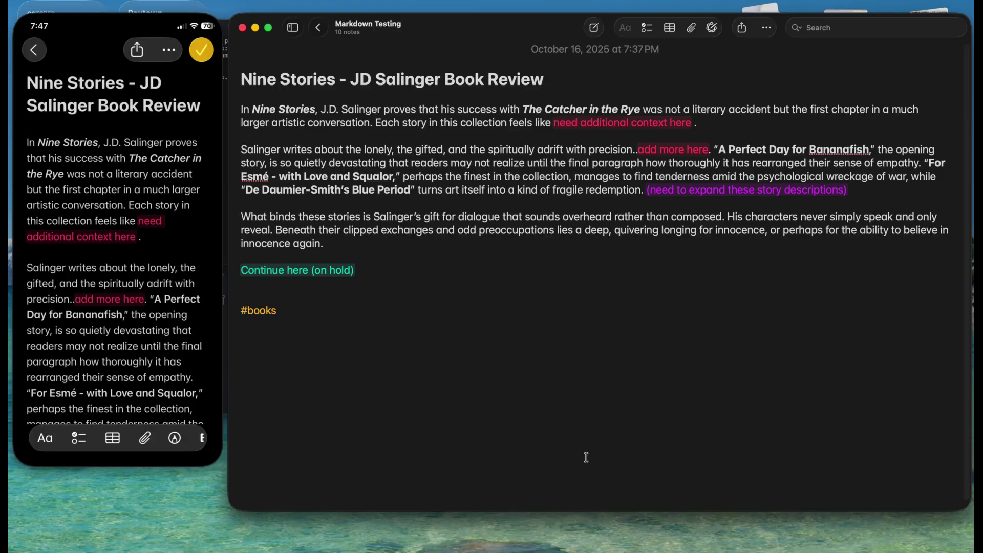
left_click(629, 433)
left_click(319, 30)
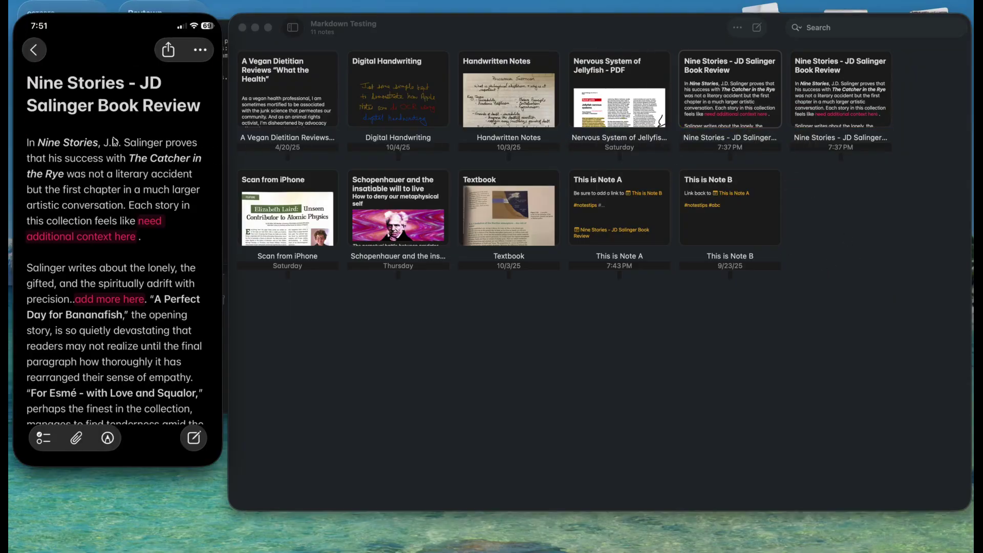
Step: Duplicate the Nine Stories note from the Markdown Testing list on the iPhone
left_click(34, 50)
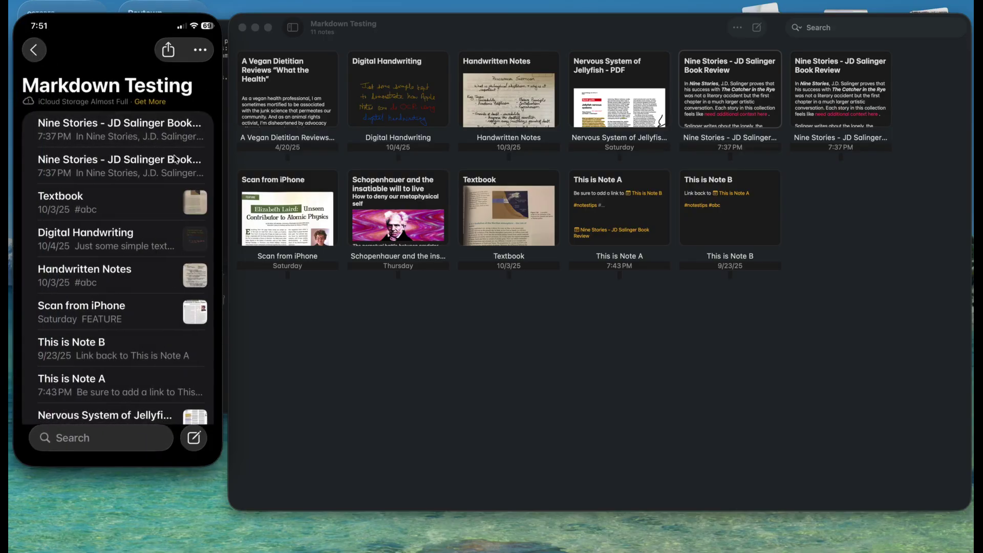
right_click(109, 131)
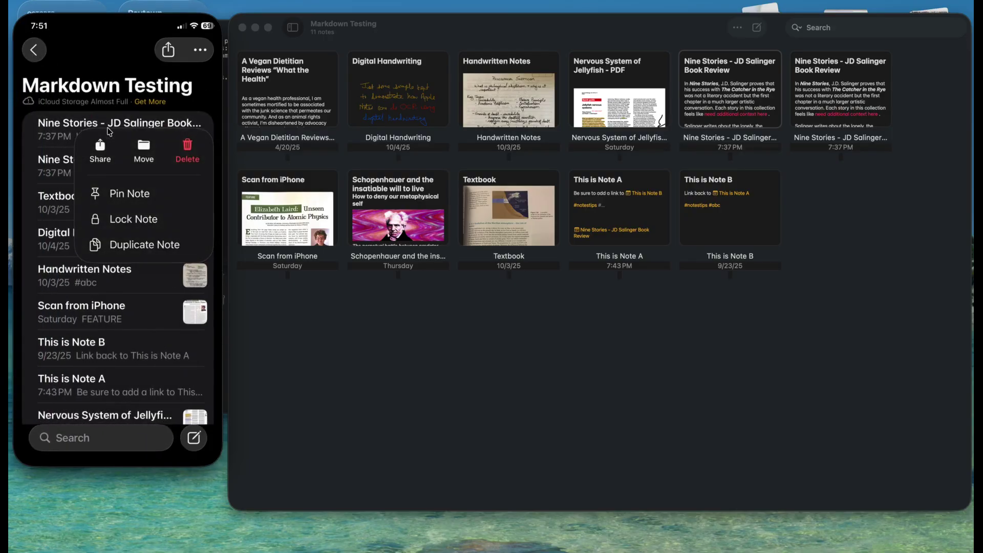
left_click(143, 251)
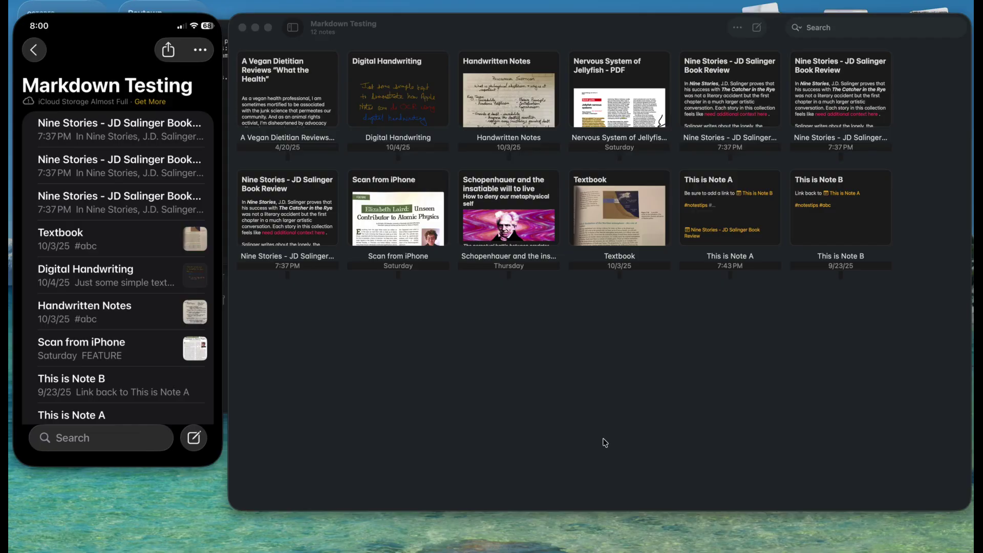
Step: Open 'This is Note A' and follow its link to the Nine Stories note
double_click(738, 234)
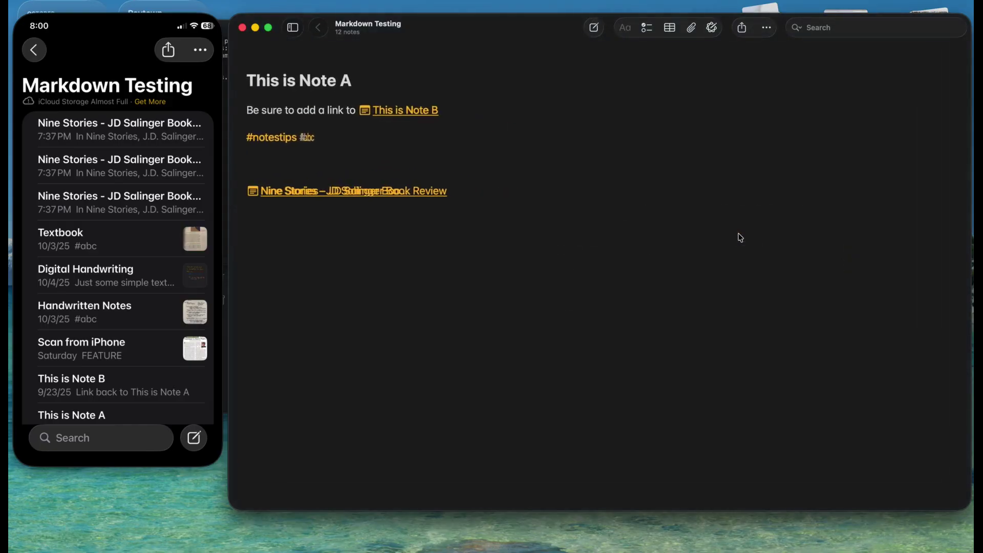
left_click(363, 193)
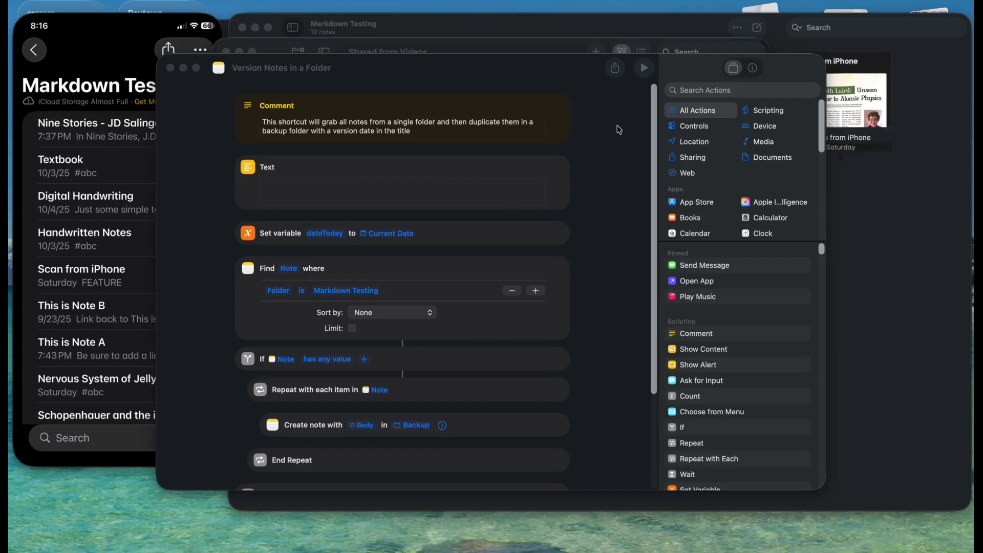
Step: Run the Version Notes in a Folder shortcut to create dated 8:17 PM copies
left_click(643, 71)
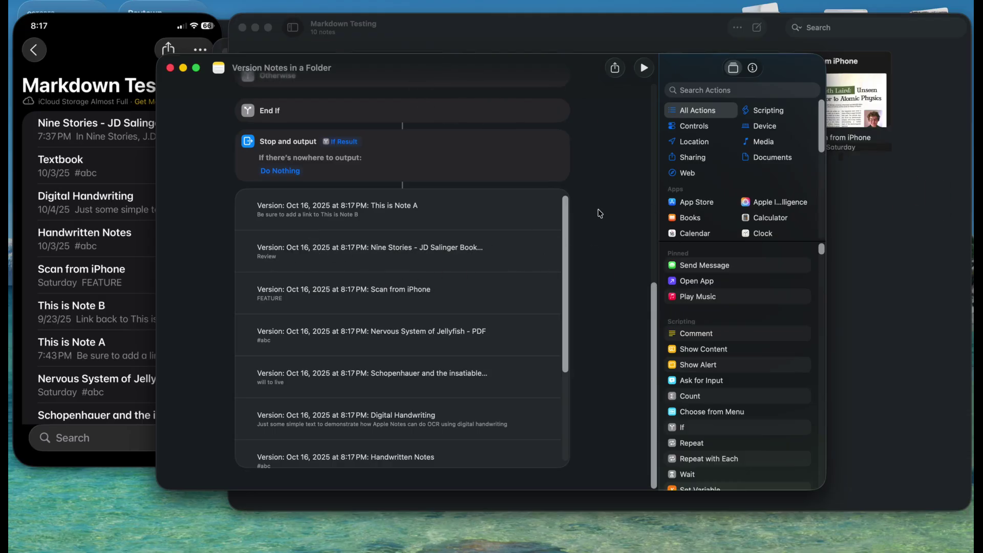
Step: Open the dated Nine Stories version note in the Backup folder and inspect its title
left_click(855, 232)
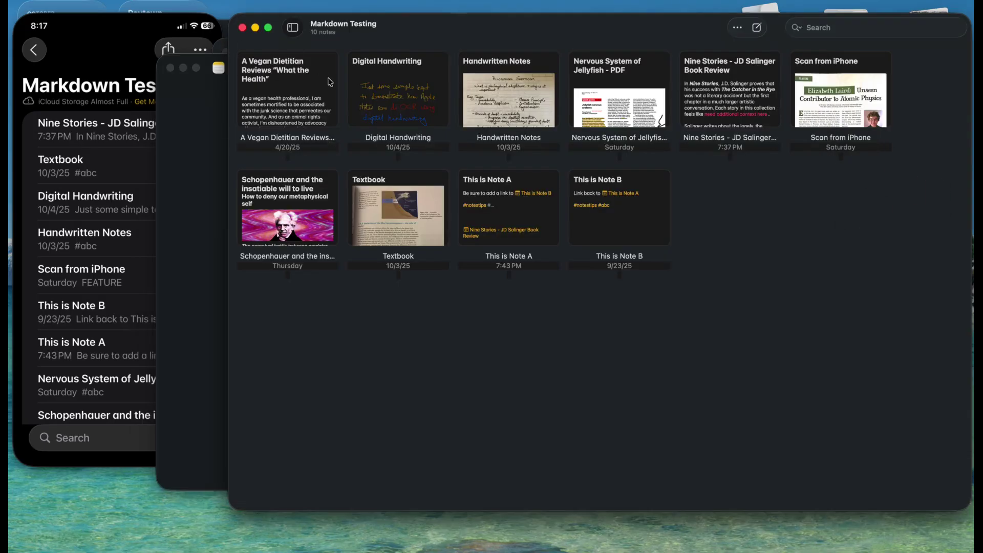
left_click(293, 28)
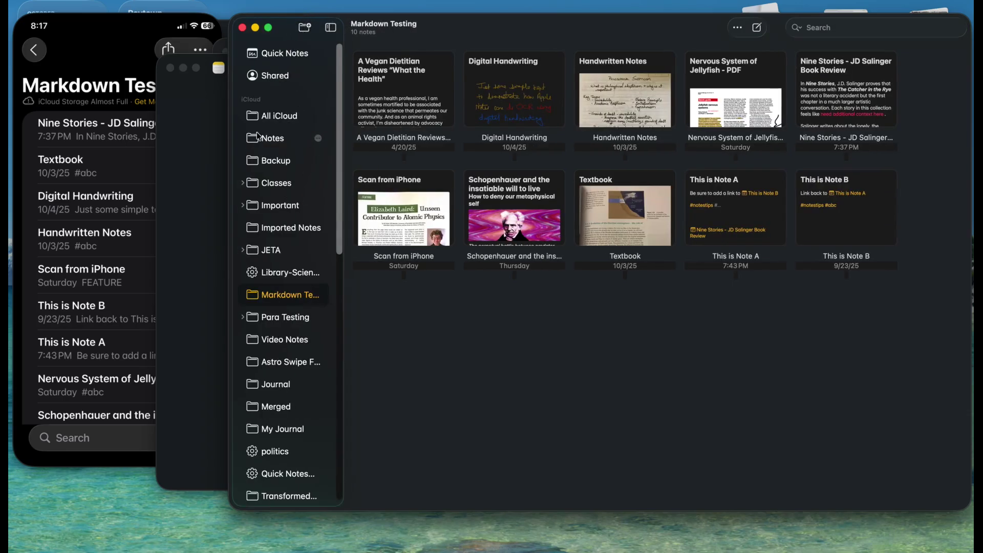
left_click(278, 160)
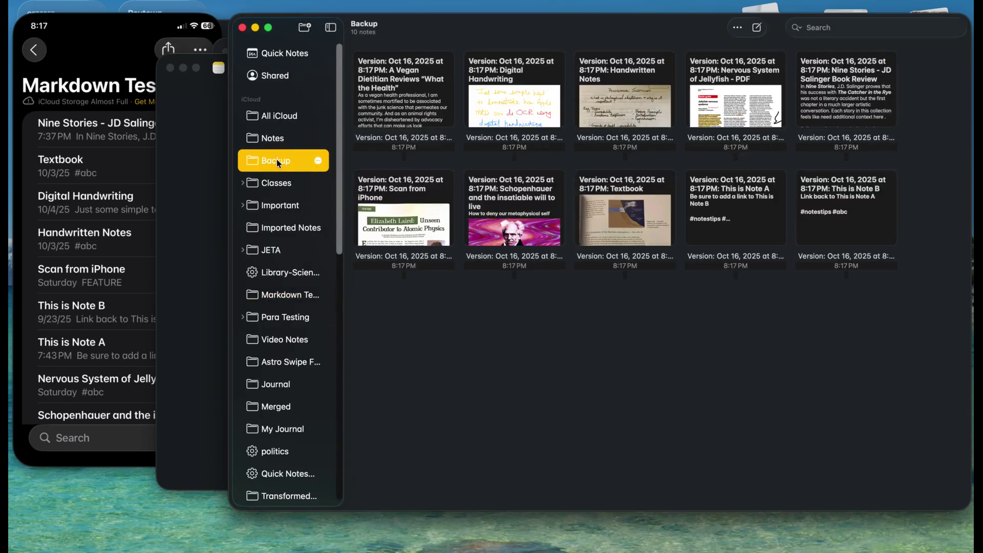
left_click(331, 29)
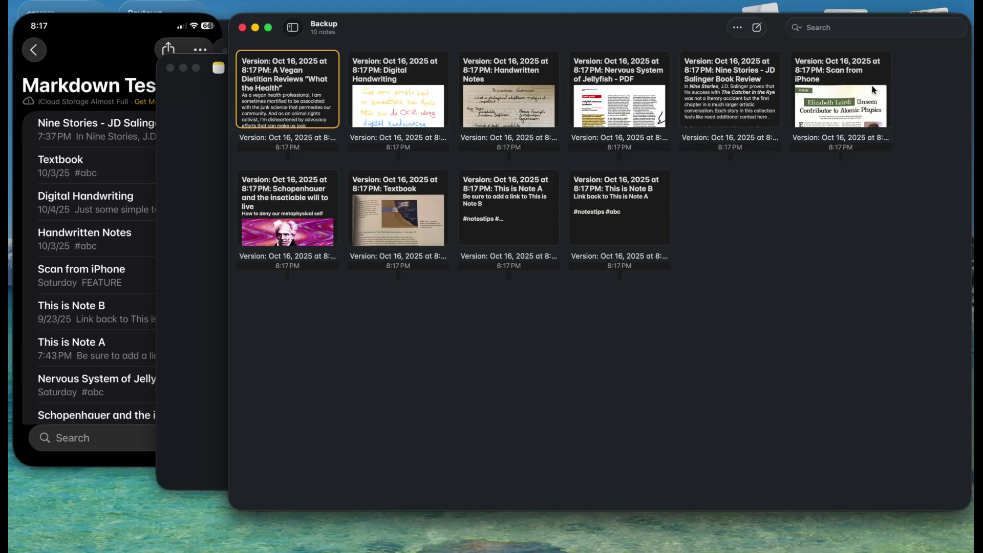
double_click(718, 98)
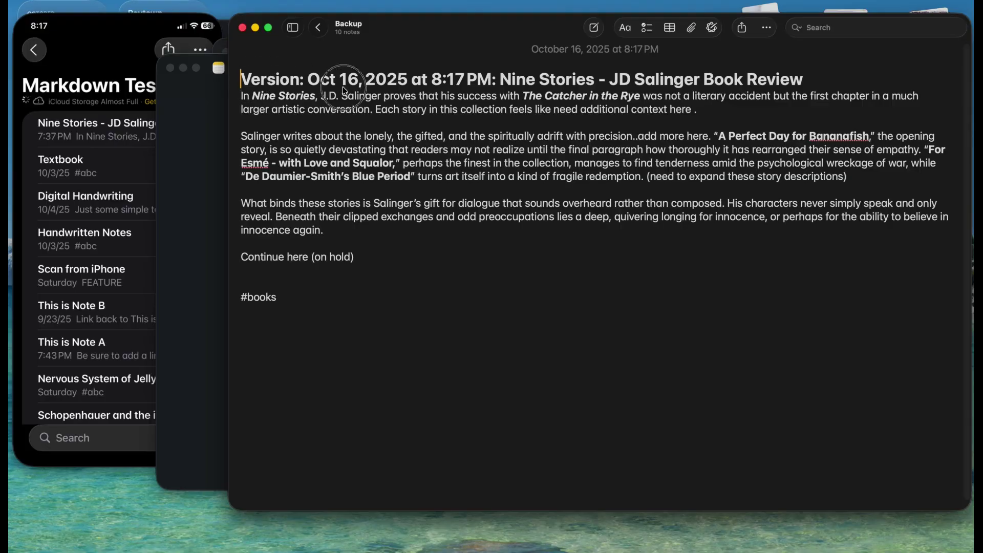
left_click(477, 79)
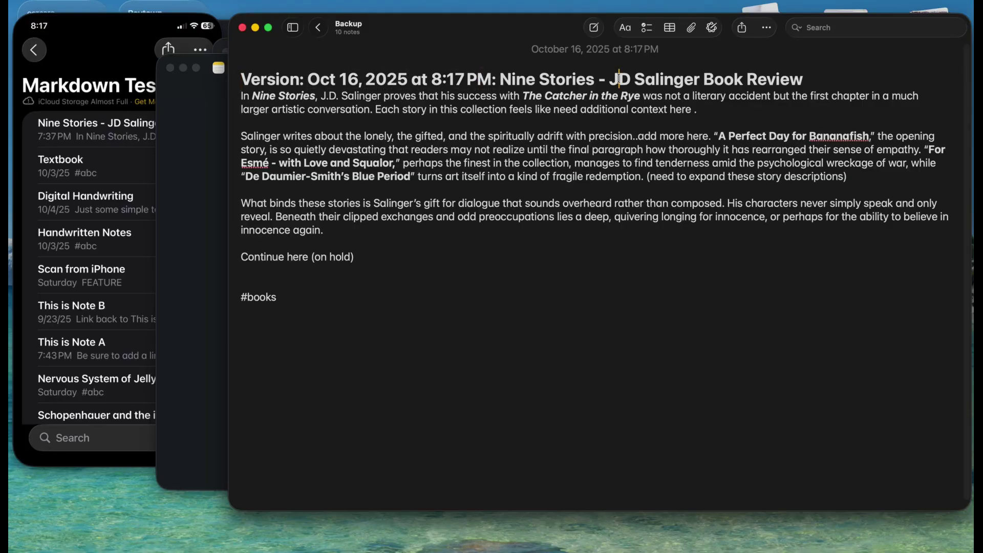
left_click(619, 79)
Step: Run Version Notes in a Folder a second time and return to Notes
left_click(179, 238)
left_click(644, 67)
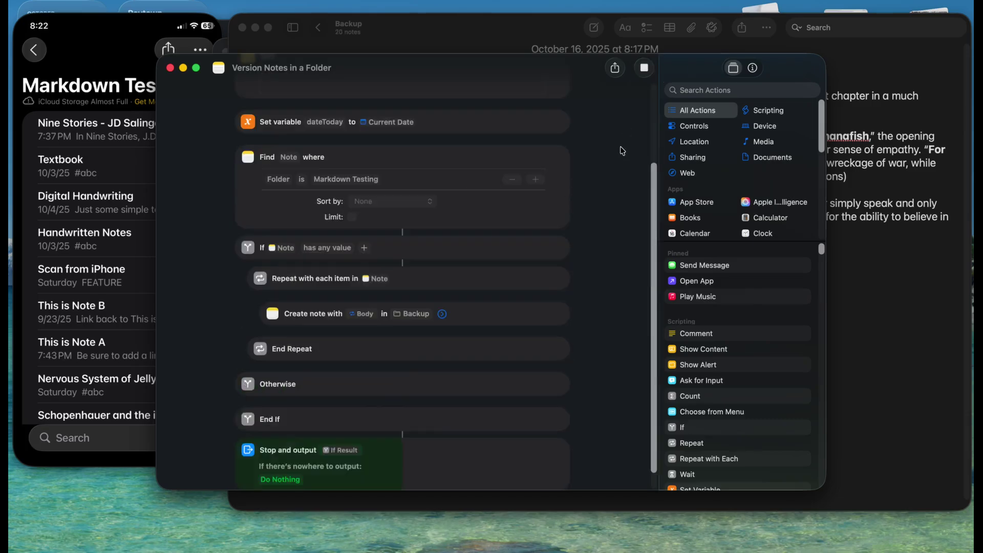
left_click(952, 340)
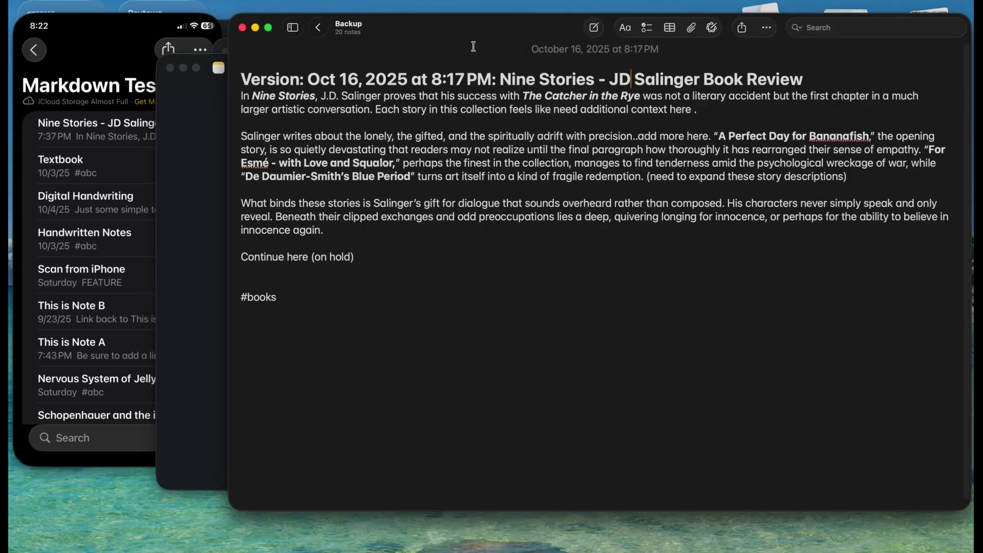
Step: Return to the Backup gallery and select the 8:22 PM Nine Stories version copy
left_click(318, 27)
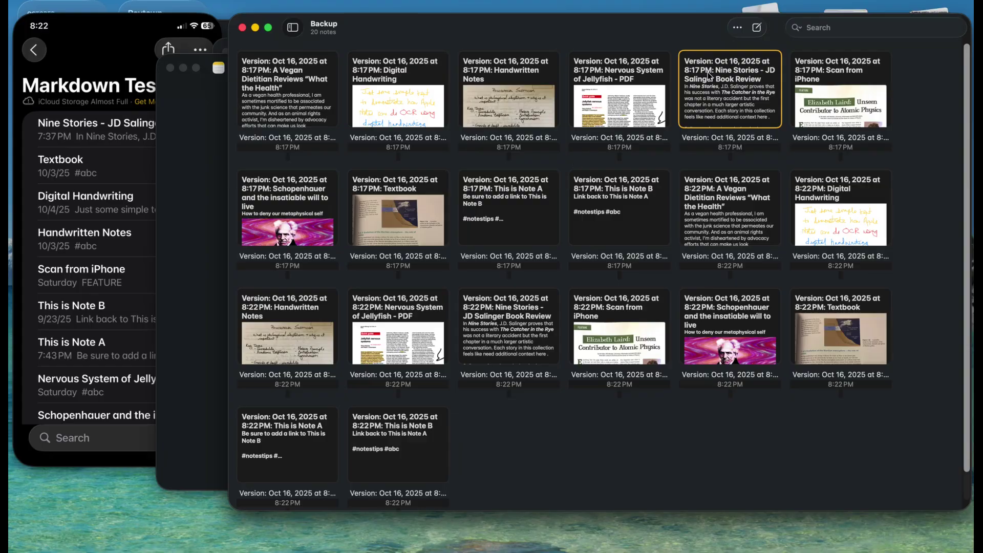
left_click(514, 322)
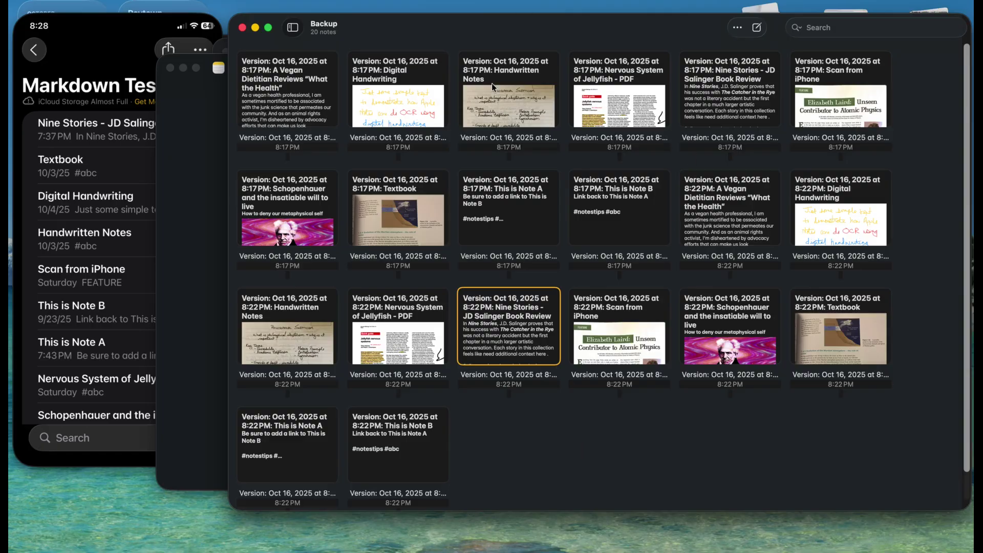
Step: Close the shortcut editor and inspect the daily 4:00 PM automation
left_click(212, 177)
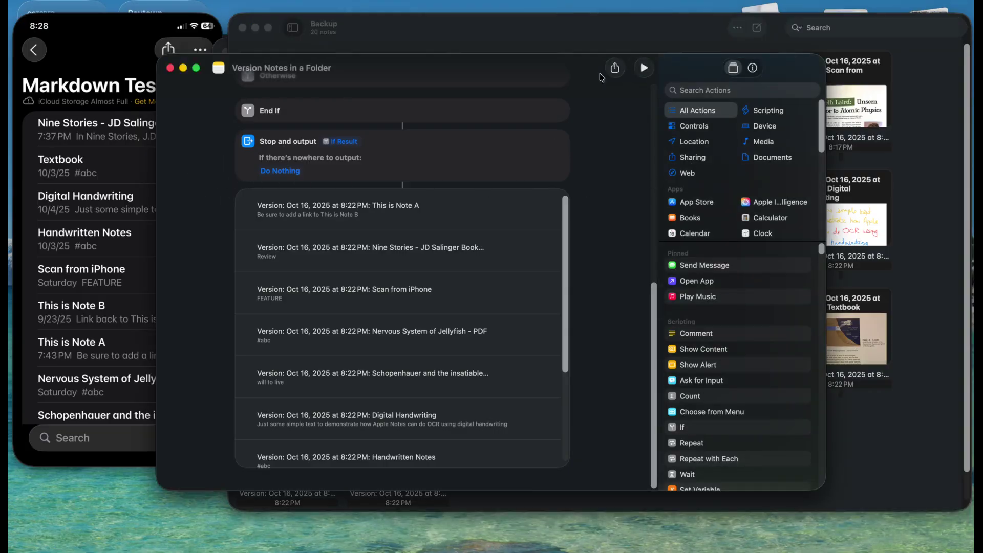
left_click(170, 68)
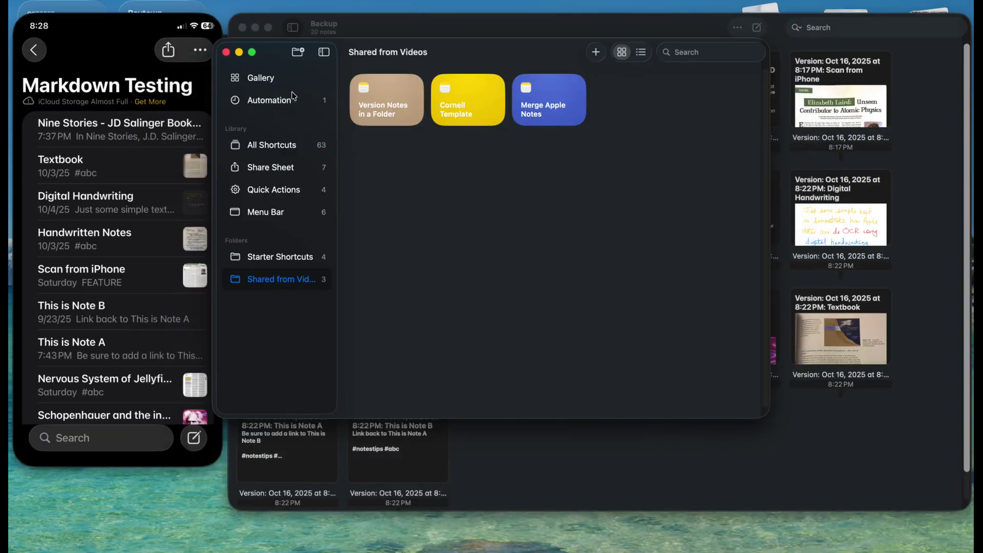
left_click(273, 103)
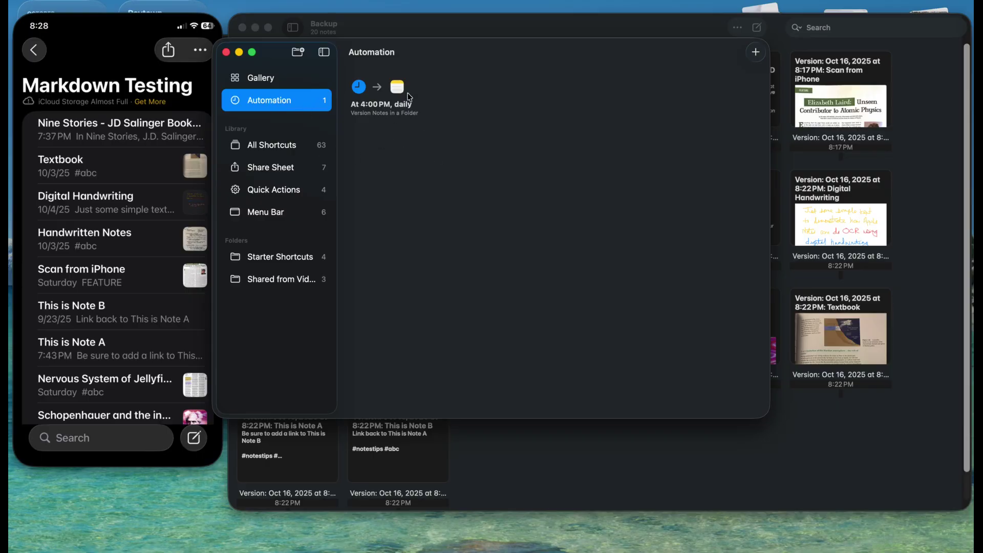
left_click(392, 98)
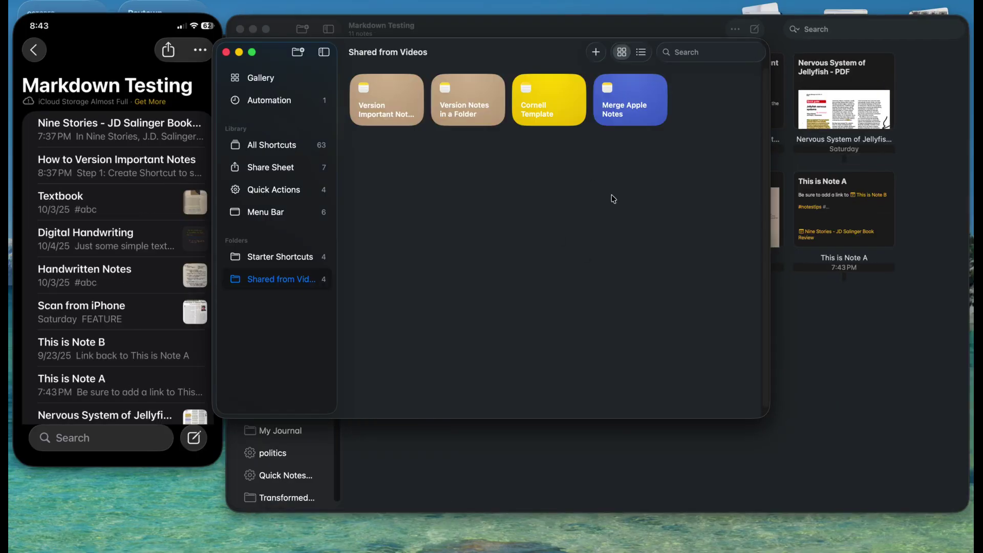
left_click(398, 105)
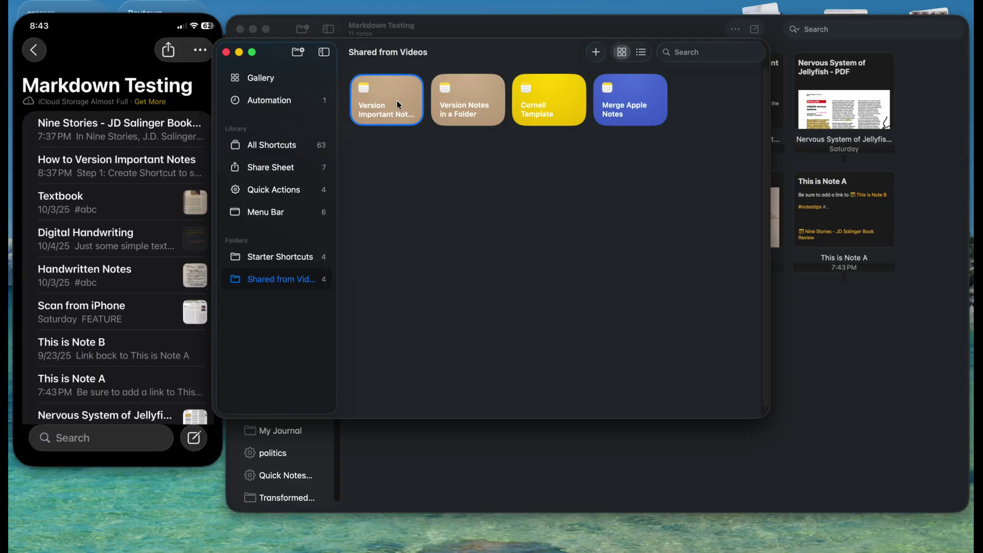
double_click(398, 104)
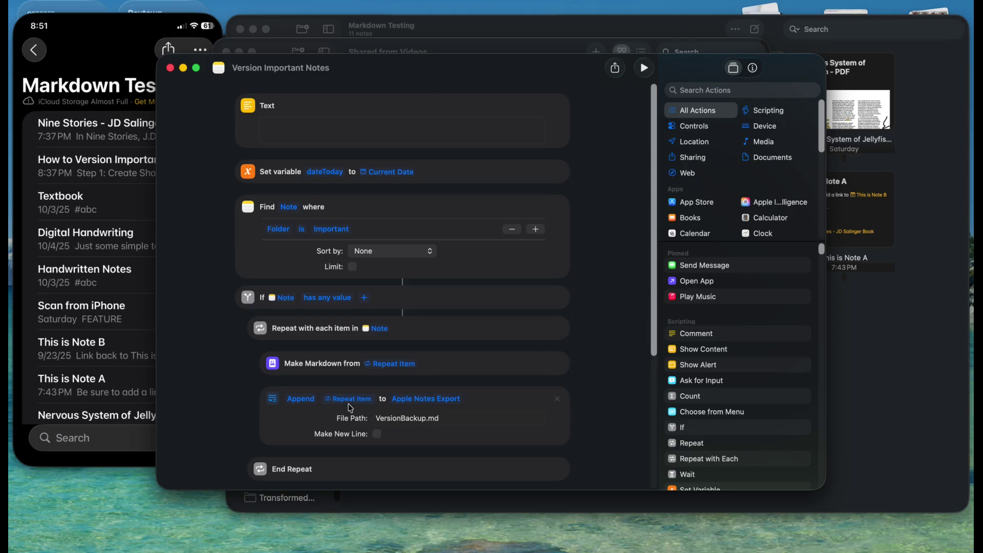
left_click(303, 402)
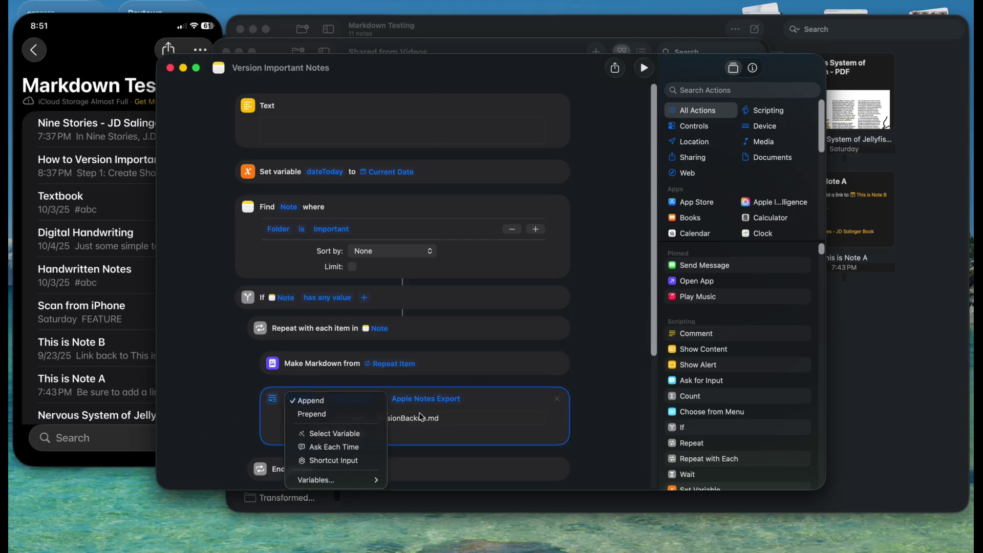
left_click(446, 411)
left_click(446, 405)
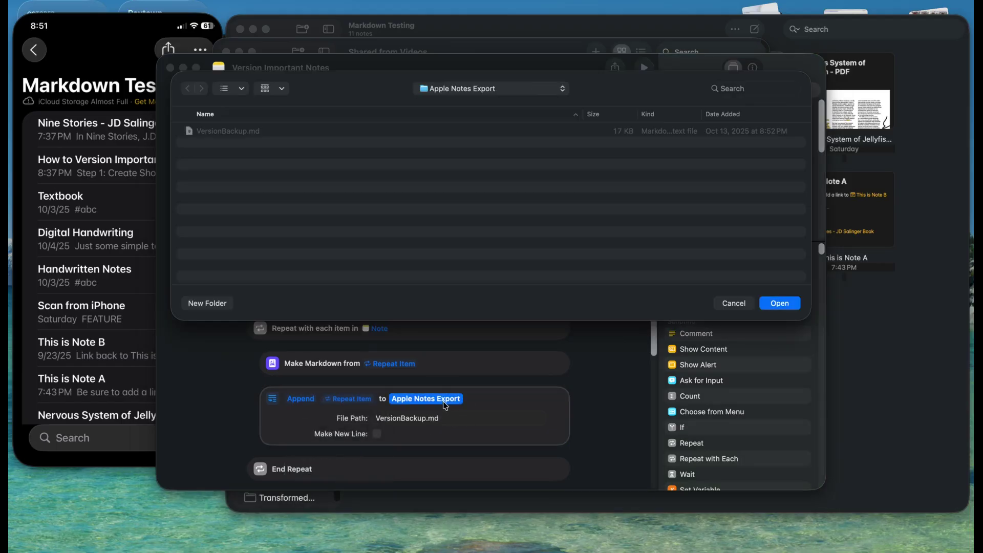
left_click(235, 130)
left_click(734, 303)
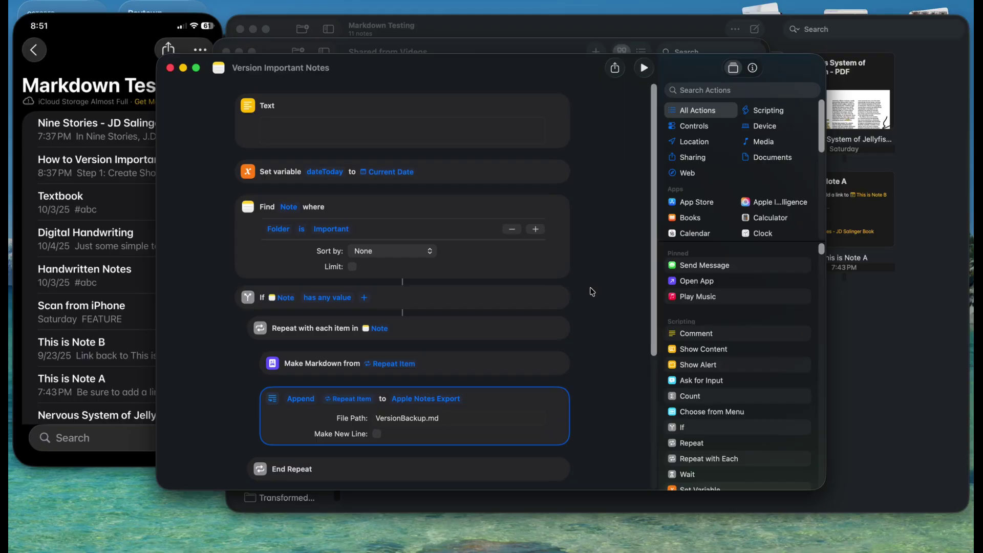
left_click(172, 68)
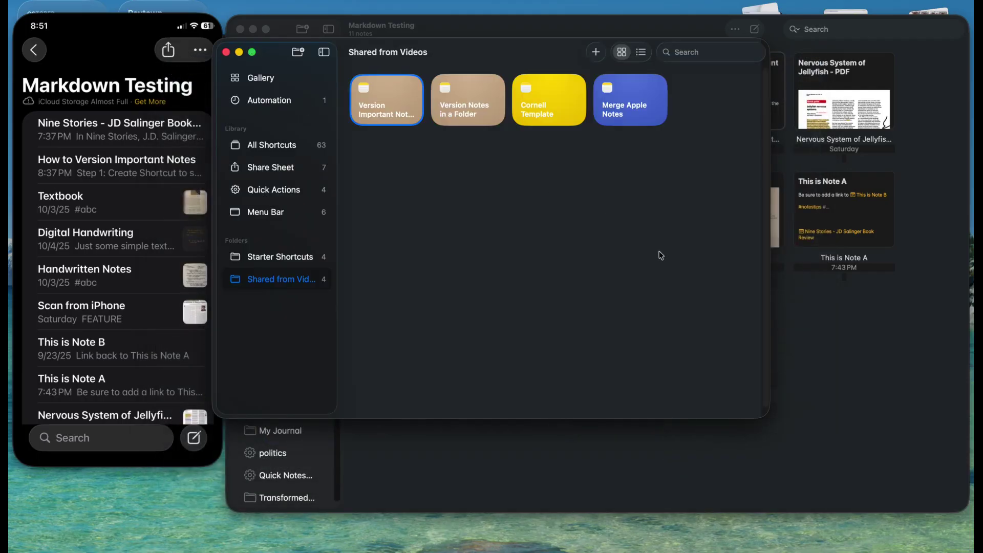
Step: Open the How to Version Important Notes note in the Markdown Testing folder
left_click(226, 52)
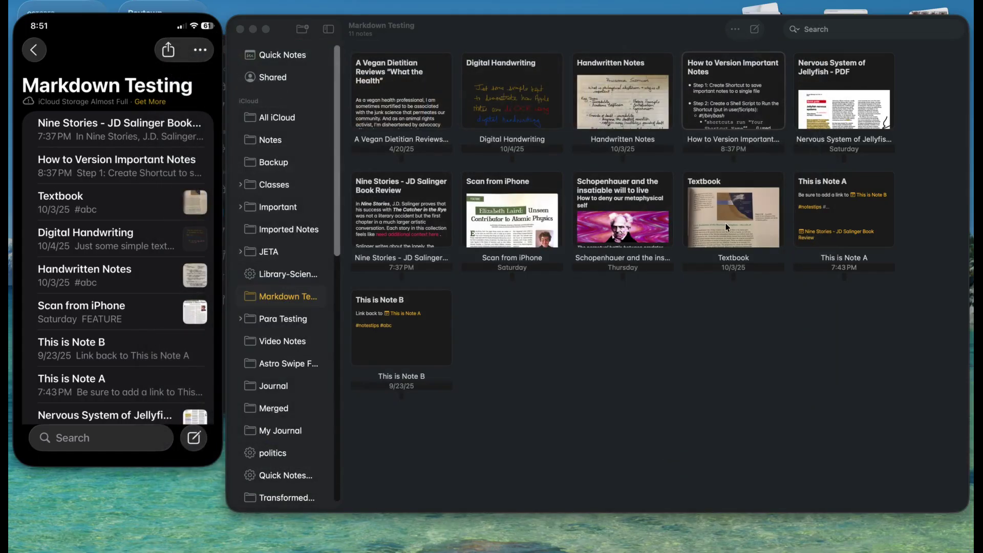
left_click(739, 93)
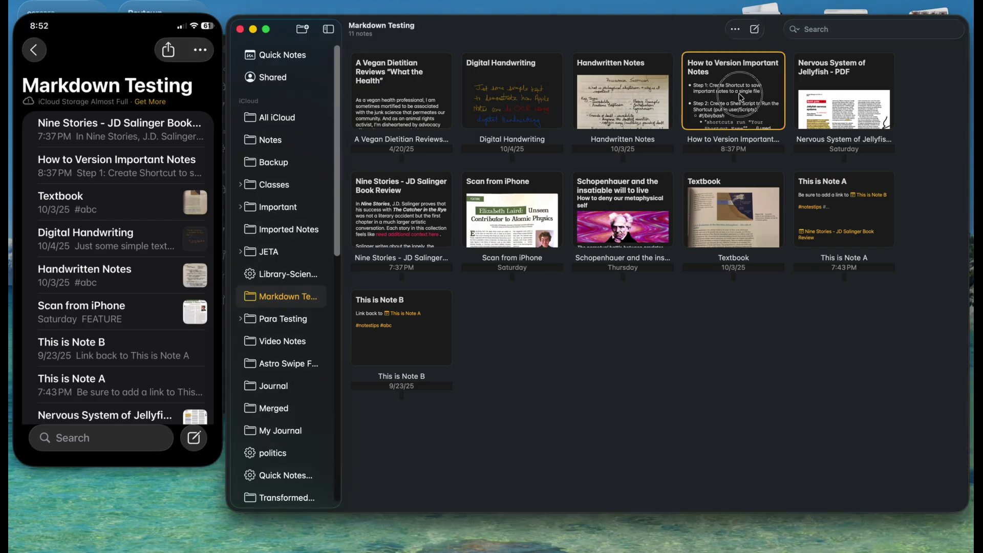
double_click(739, 93)
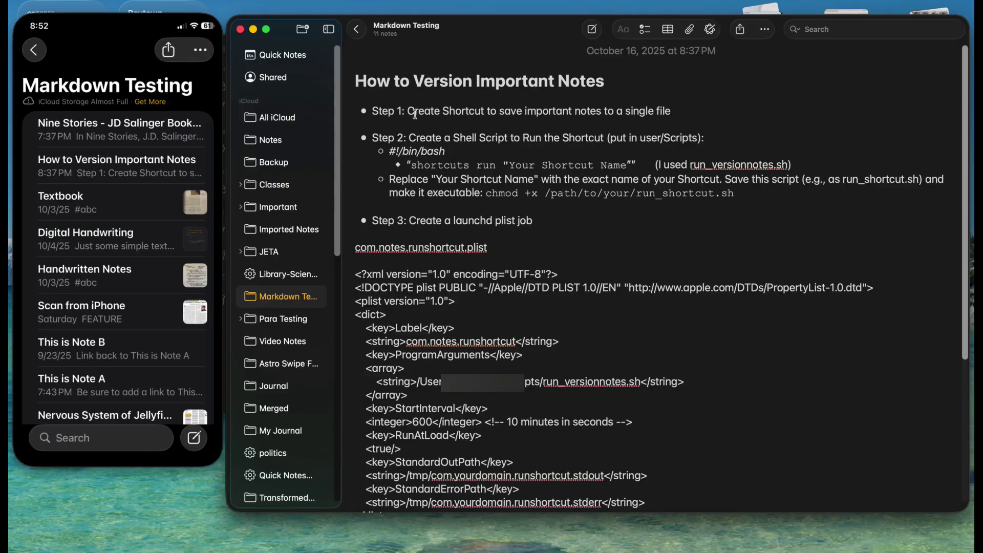
Step: Read through the note's shell script and launchd steps, highlighting 'launchd' in Step 3
left_click(474, 102)
left_click(491, 140)
double_click(480, 221)
scroll(452, 277, "down", 5)
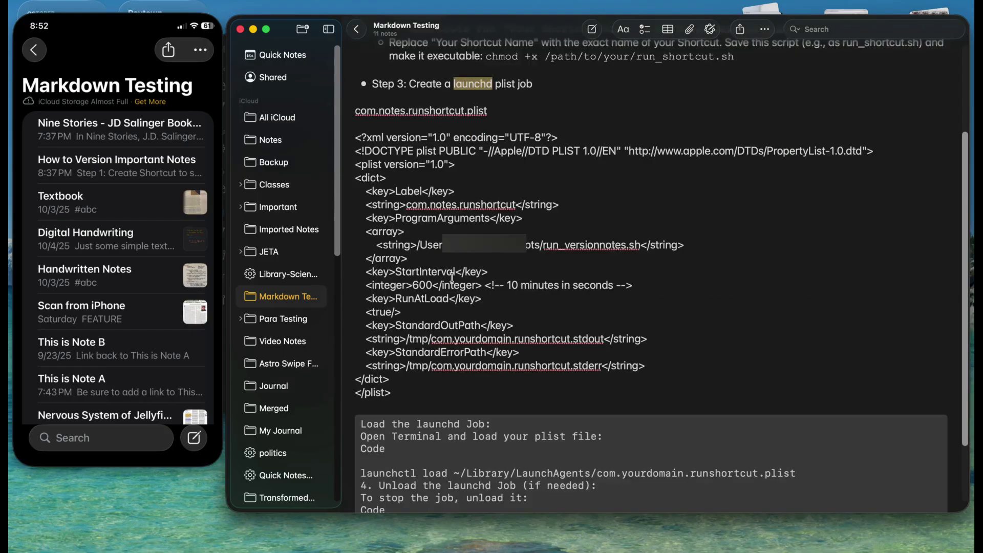
left_click(436, 429)
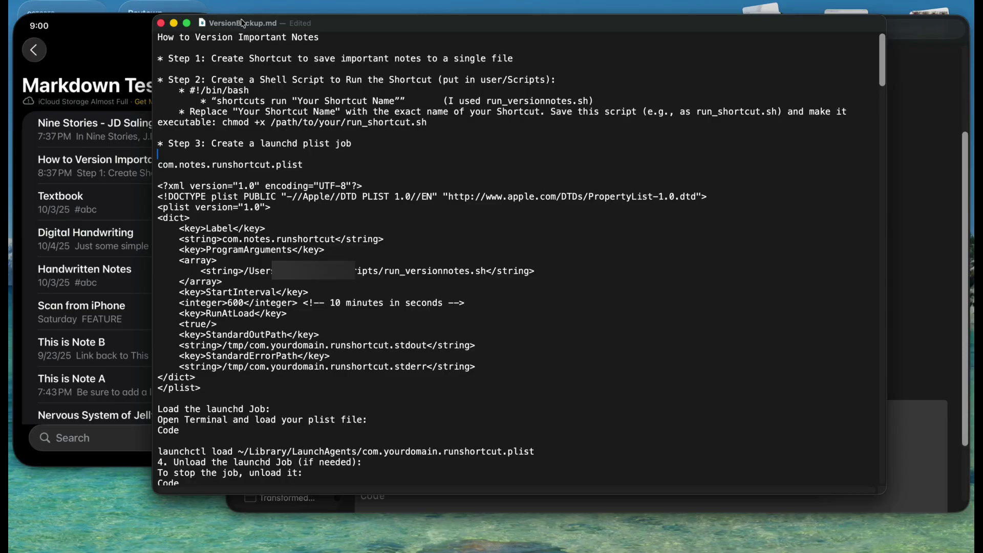
left_click_drag(352, 32, 131, 34)
scroll(316, 118, "down", 10)
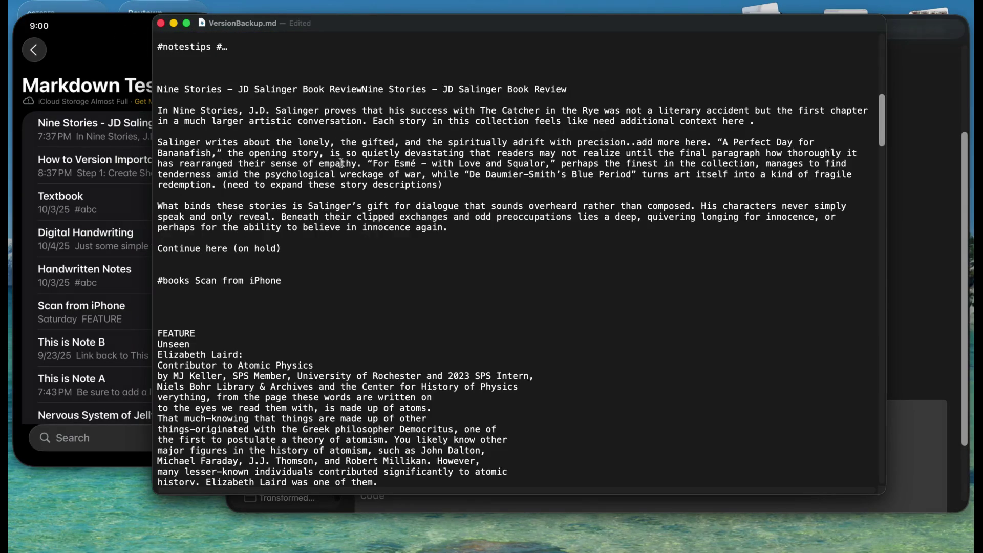
left_click_drag(156, 85, 440, 95)
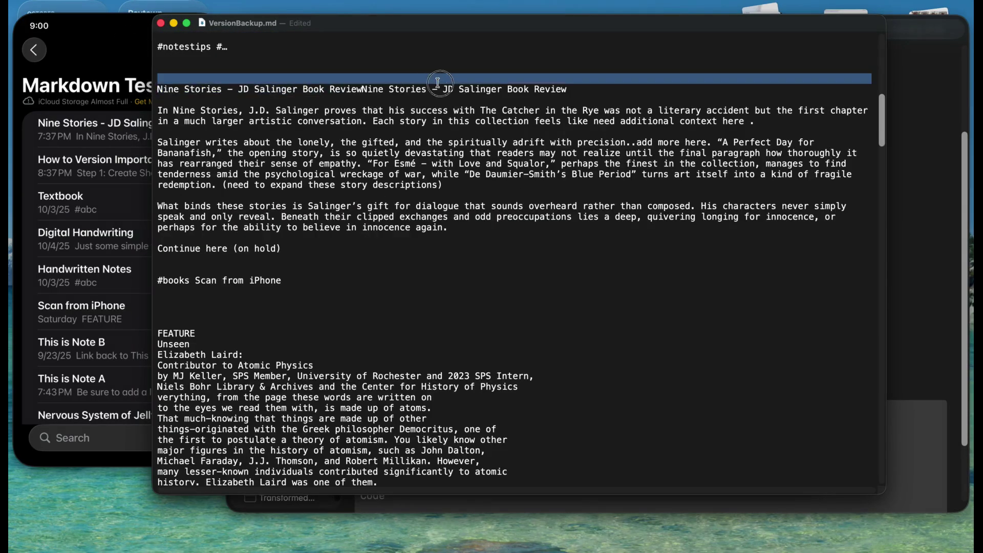
scroll(430, 154, "down", 15)
scroll(429, 188, "down", 20)
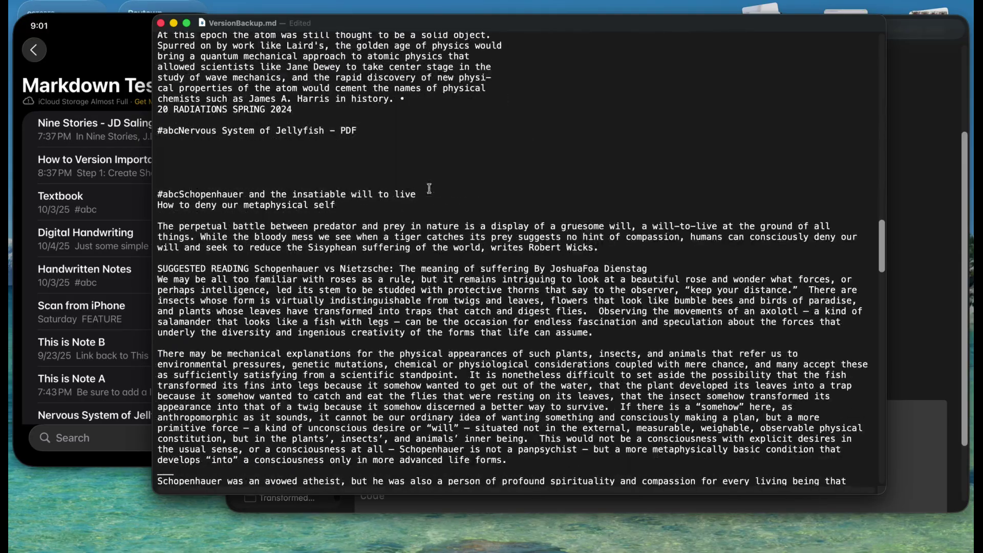
scroll(429, 189, "down", 15)
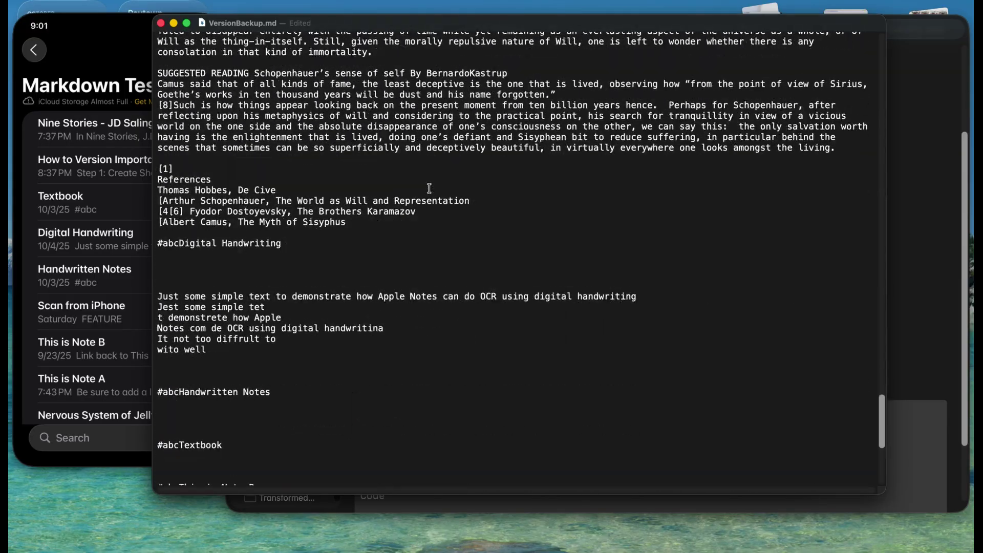
key("shift+Left")
key("shift+Left")
key("shift+Left")
key("shift+Left")
key("shift+Left")
key("shift+Left")
key("shift+Left")
key("shift+Left")
key("shift+Left")
key("shift+Left")
key("shift+Left")
key("shift+Left")
key("shift+Left")
key("shift+Left")
key("shift+Left")
key("shift+Left")
key("shift+Left")
key("shift+Left")
key("shift+Left")
key("shift+Left")
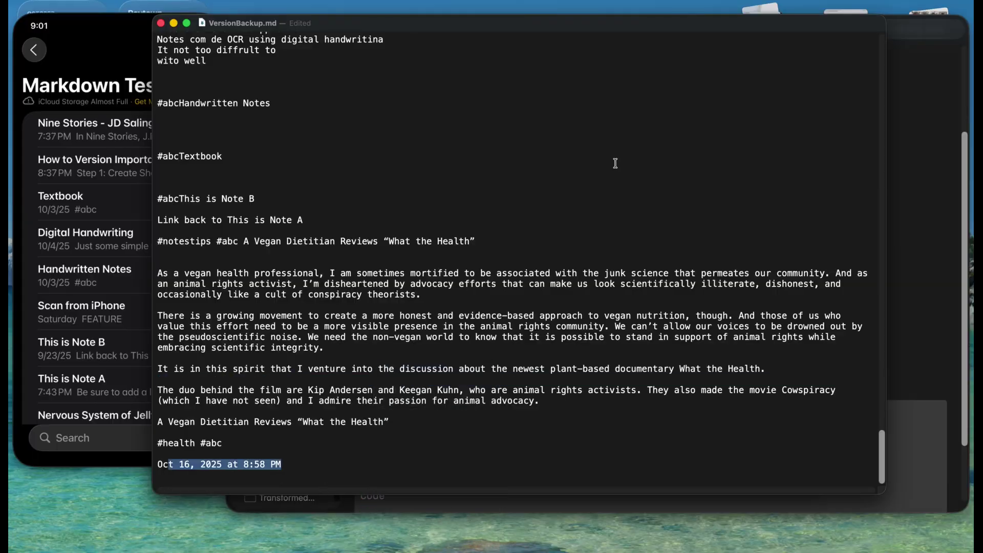